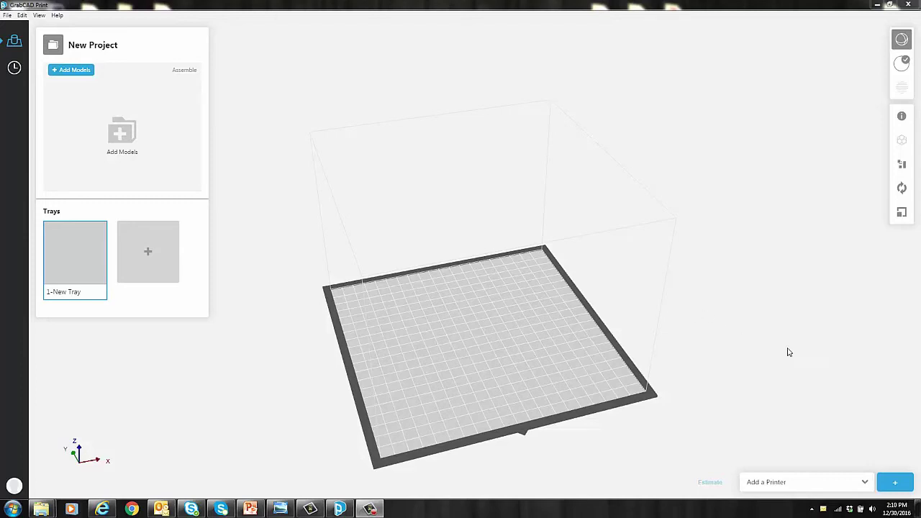
- Add the network uPrint SE Plus printer and view its idle status with P430XL_YEL and SR30XL materials
{"action": "left_click", "coordinate": [806, 489]}
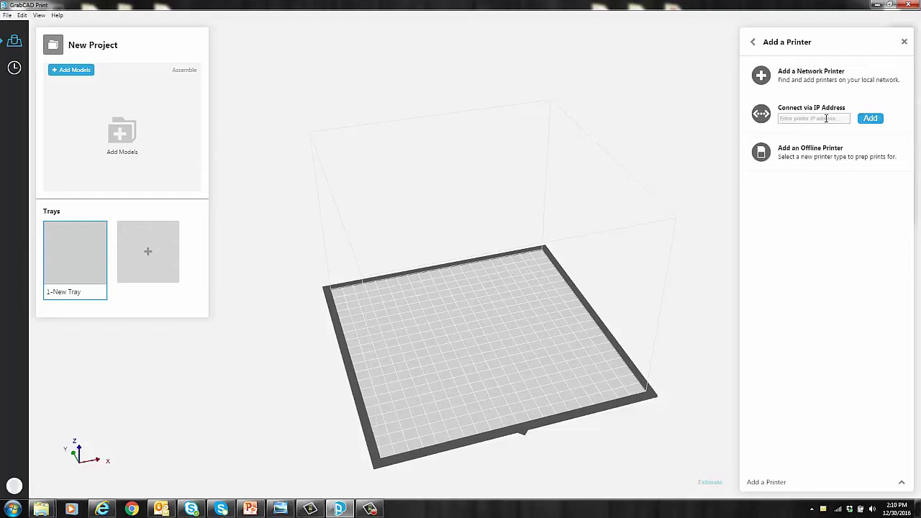
{"action": "left_click", "coordinate": [822, 80]}
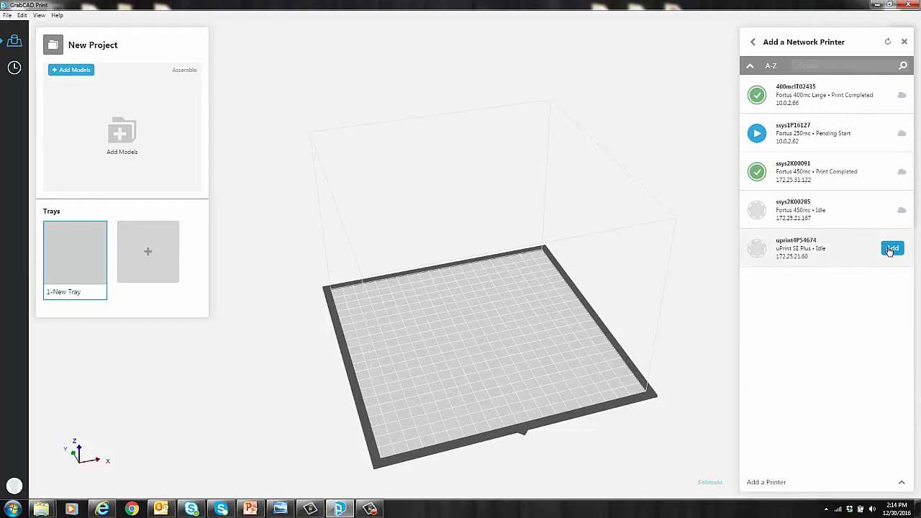
{"action": "left_click", "coordinate": [893, 249]}
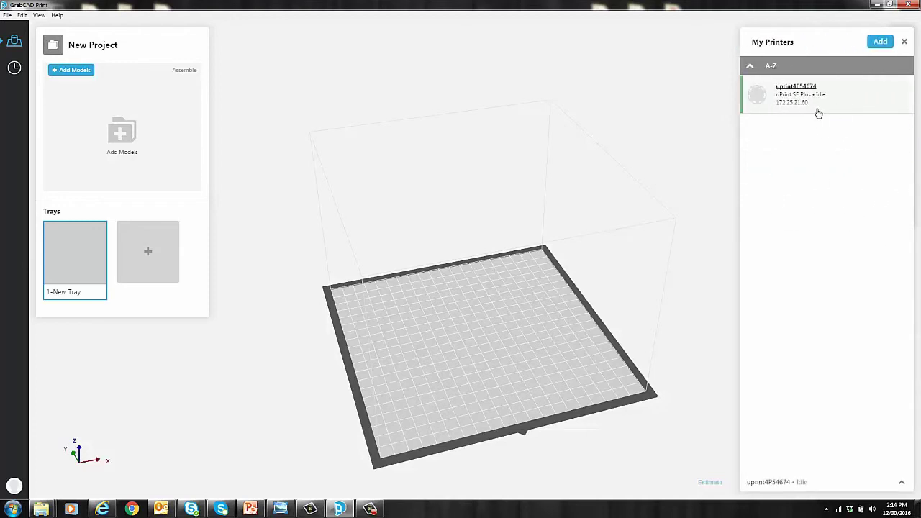
{"action": "left_click", "coordinate": [789, 90]}
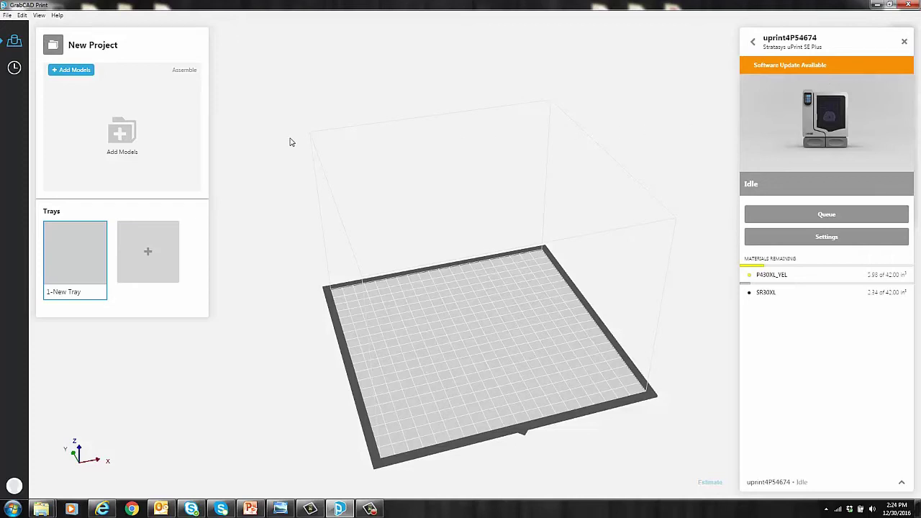
- Load Part1 onto the tray, then delete it
{"action": "left_click", "coordinate": [120, 135]}
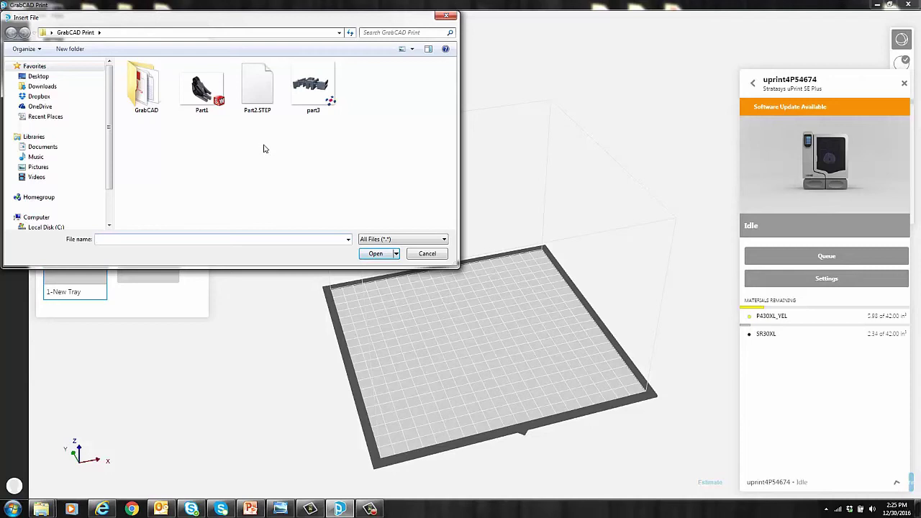
{"action": "left_click", "coordinate": [201, 88]}
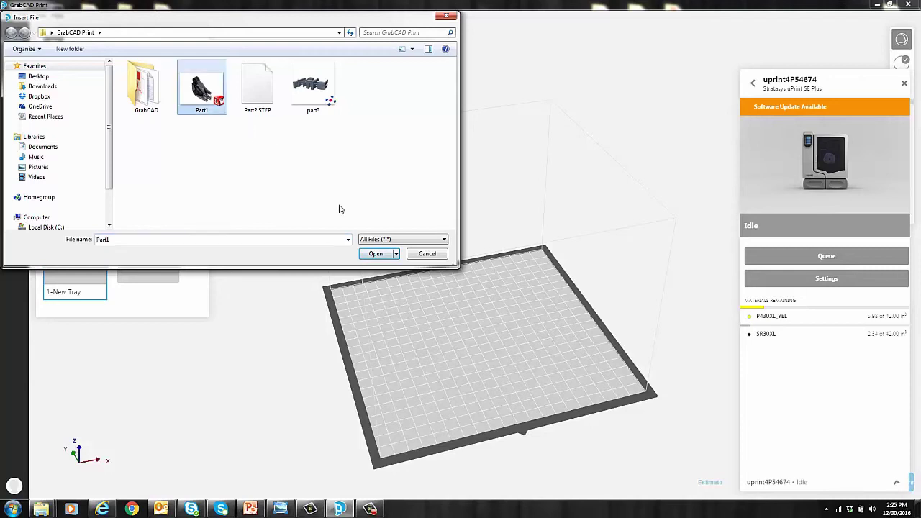
{"action": "left_click", "coordinate": [376, 253]}
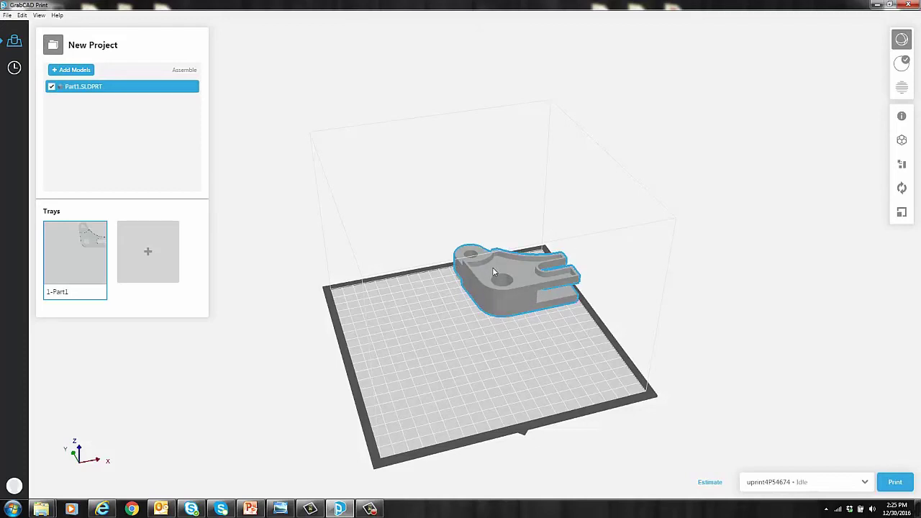
{"action": "right_click", "coordinate": [98, 88]}
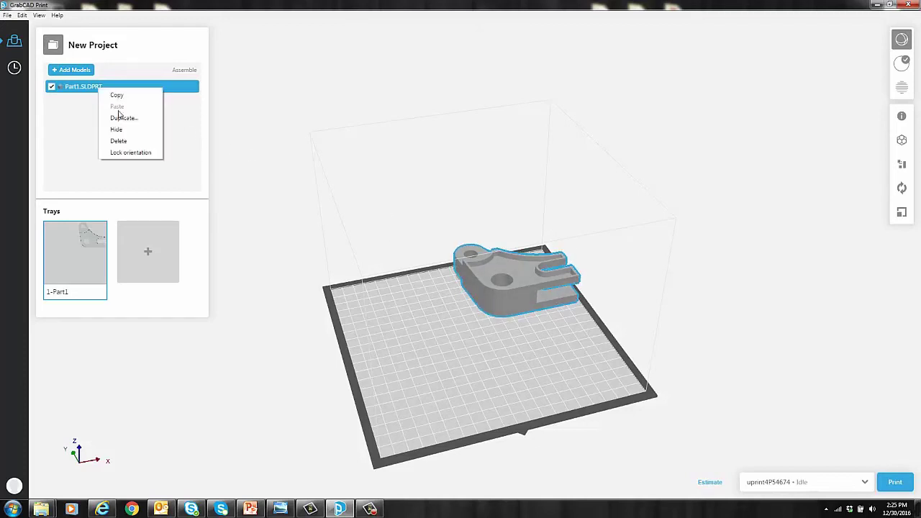
{"action": "left_click", "coordinate": [119, 142]}
- Load Part2.STEP onto the tray, then delete it so the tray is empty
{"action": "left_click", "coordinate": [133, 165]}
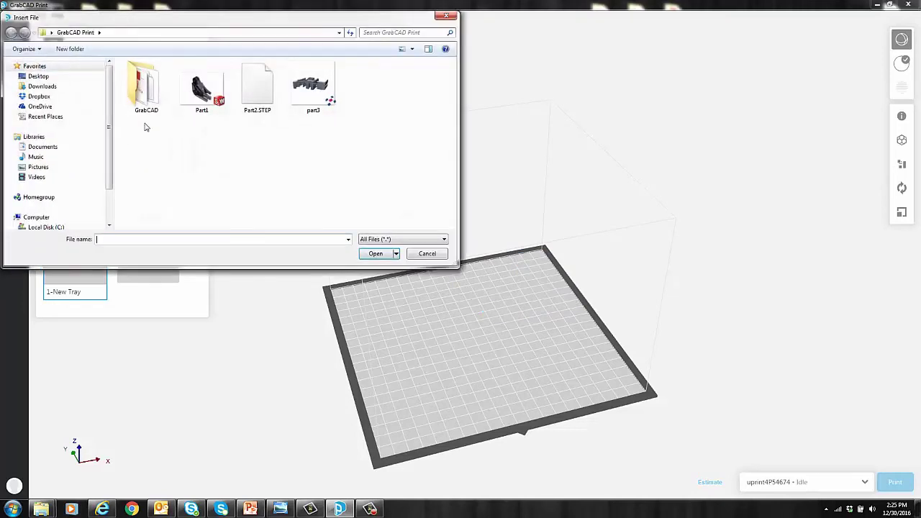
{"action": "left_click", "coordinate": [261, 87]}
{"action": "left_click", "coordinate": [374, 252]}
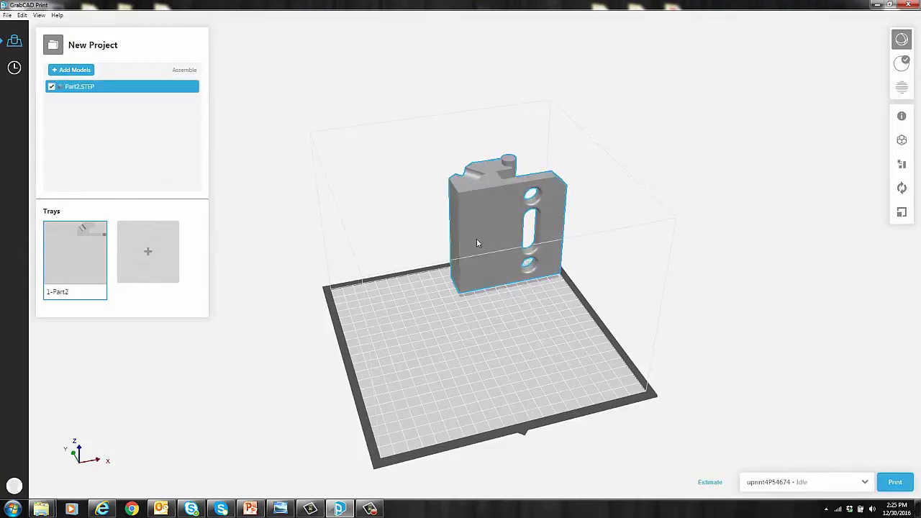
{"action": "right_click", "coordinate": [90, 87]}
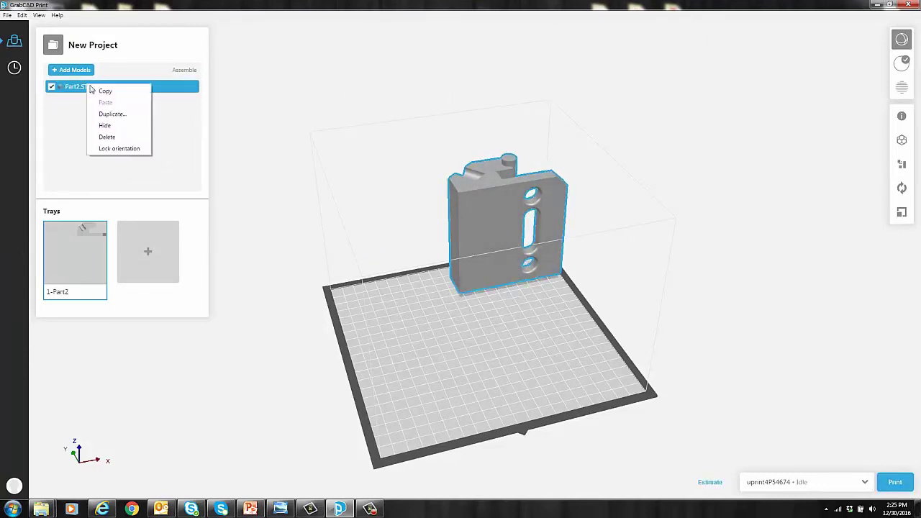
{"action": "left_click", "coordinate": [112, 137]}
- Insert part3.stl, which lands tiny in the tray corner as 1-part3 with a warning
{"action": "left_click", "coordinate": [147, 132]}
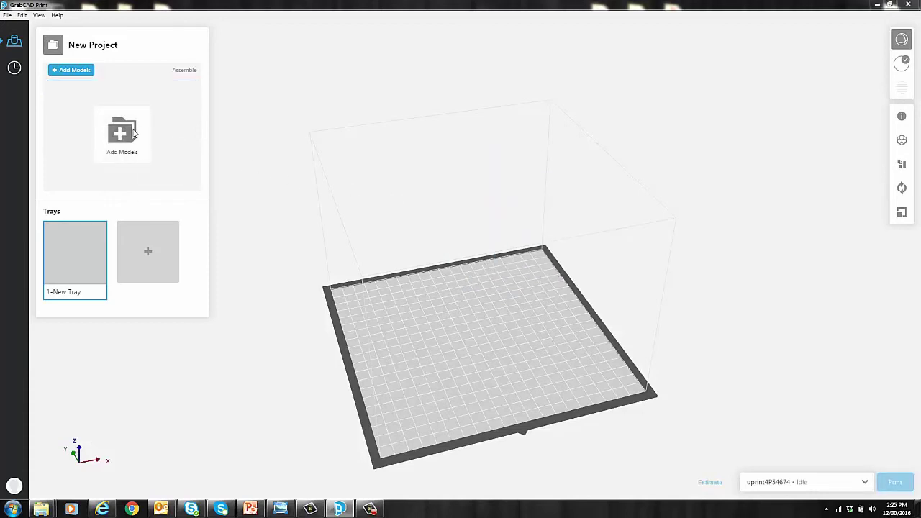
{"action": "left_click", "coordinate": [320, 88]}
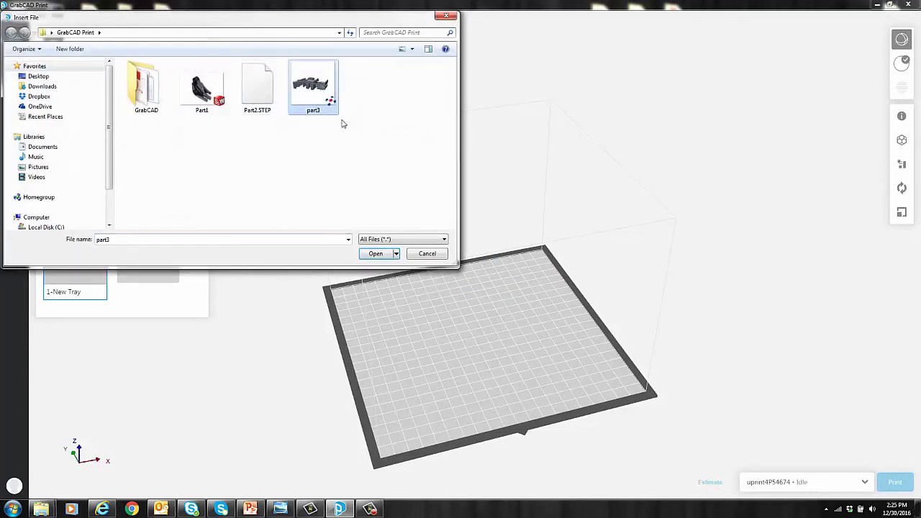
{"action": "left_click", "coordinate": [376, 254]}
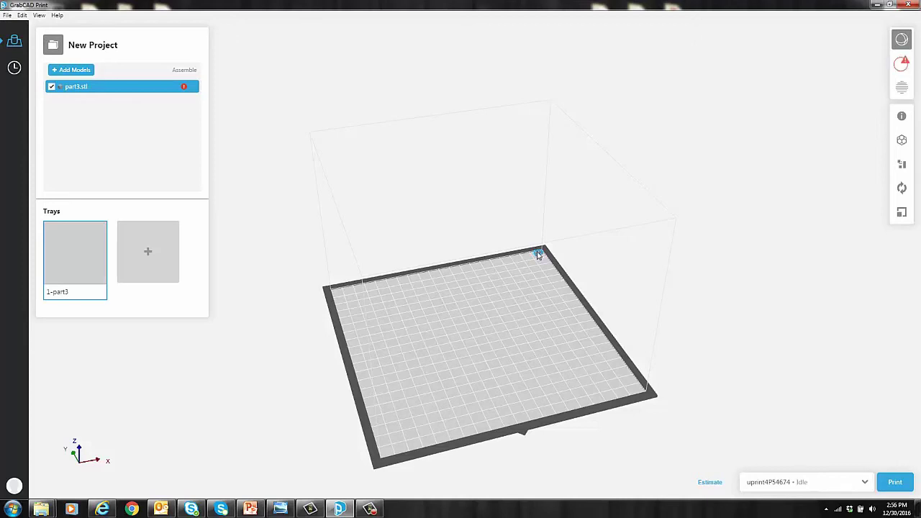
- Set part3's model units to inches in Model Info so it scales to full size
{"action": "left_click", "coordinate": [901, 120]}
{"action": "left_click", "coordinate": [828, 177]}
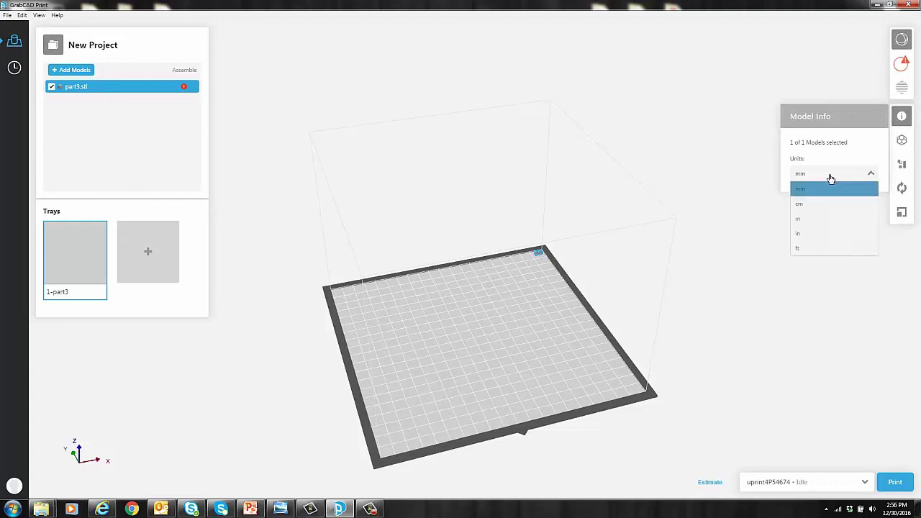
{"action": "left_click", "coordinate": [804, 236]}
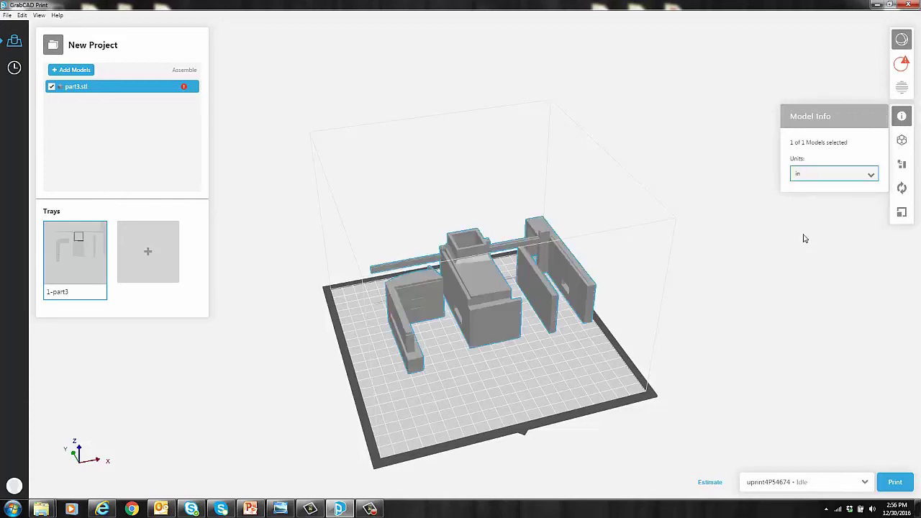
- Review print settings, keeping SMART supports, Sparse - high density fill and 0.010 in slice height
{"action": "left_click", "coordinate": [902, 141]}
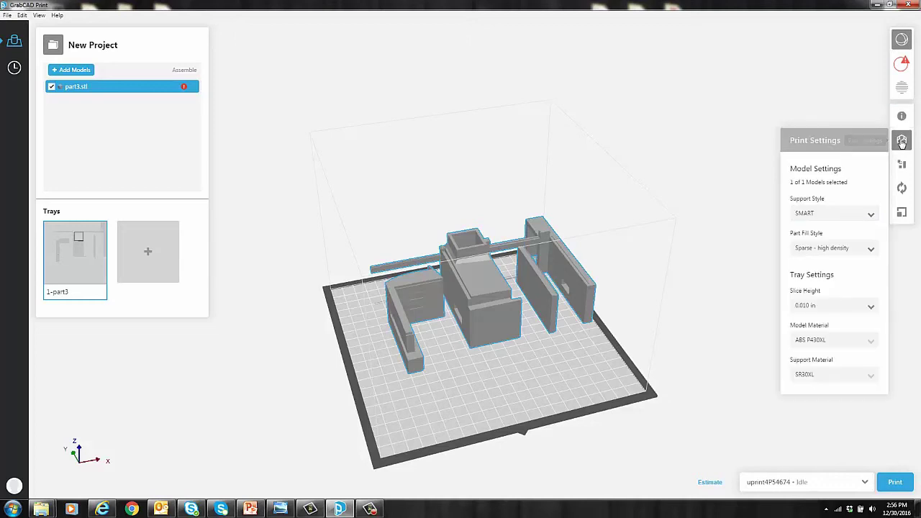
{"action": "left_click", "coordinate": [874, 216]}
{"action": "left_click", "coordinate": [847, 200]}
{"action": "left_click", "coordinate": [846, 249]}
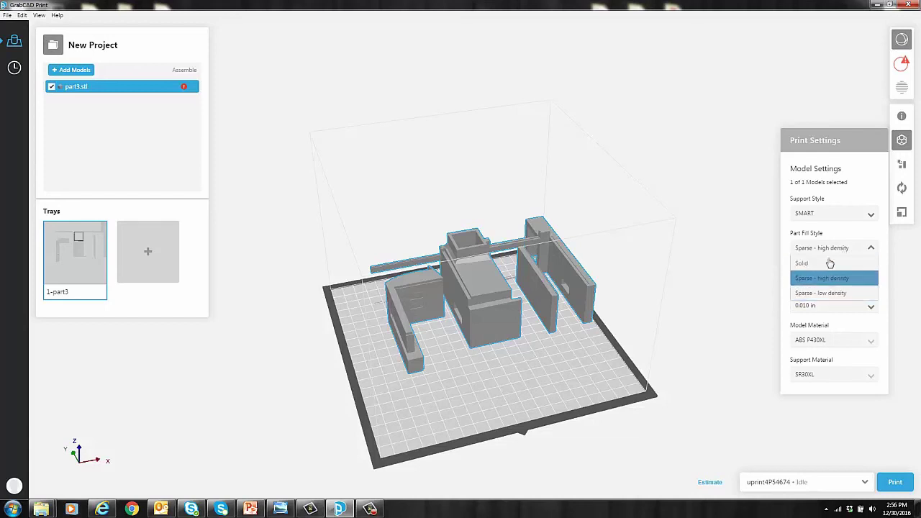
{"action": "left_click", "coordinate": [829, 245]}
{"action": "left_click", "coordinate": [832, 307]}
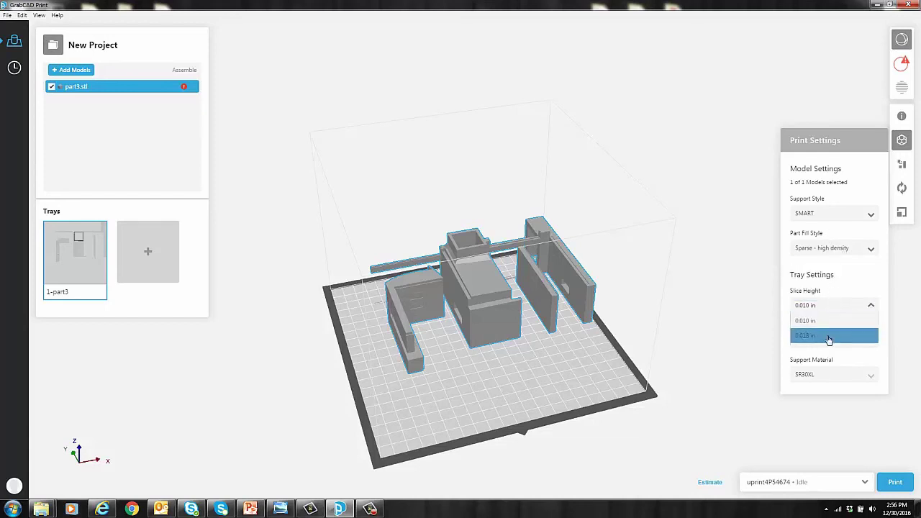
{"action": "left_click", "coordinate": [828, 289]}
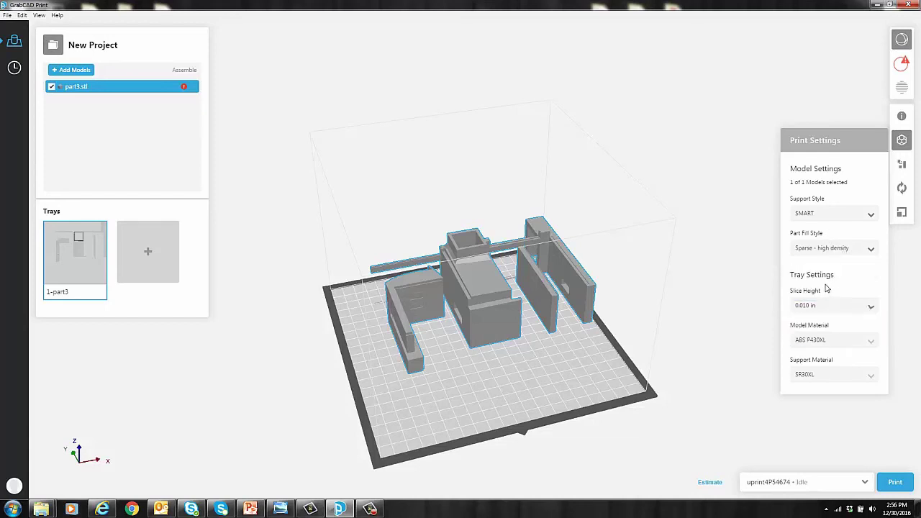
- Drag part3 across the tray and auto-arrange it into the tray's middle
{"action": "left_click", "coordinate": [902, 166]}
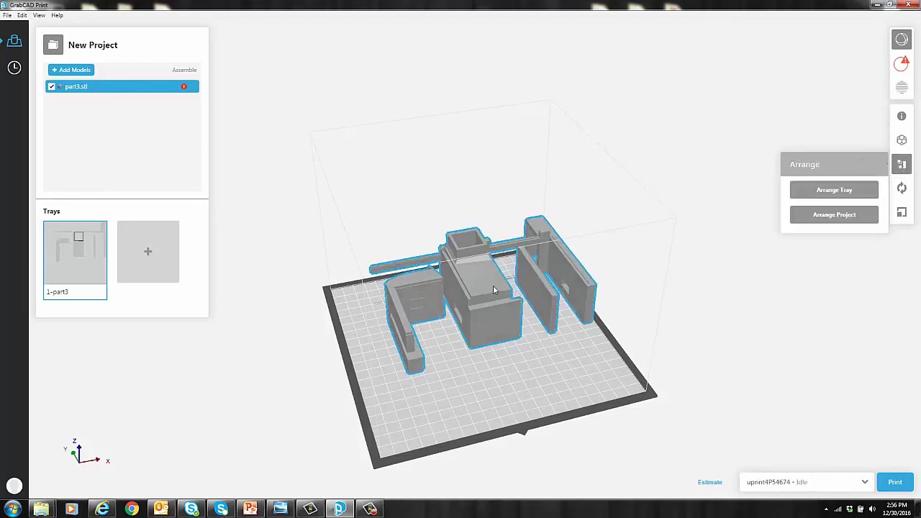
{"action": "left_click_drag", "start_coordinate": [493, 290], "coordinate": [478, 319]}
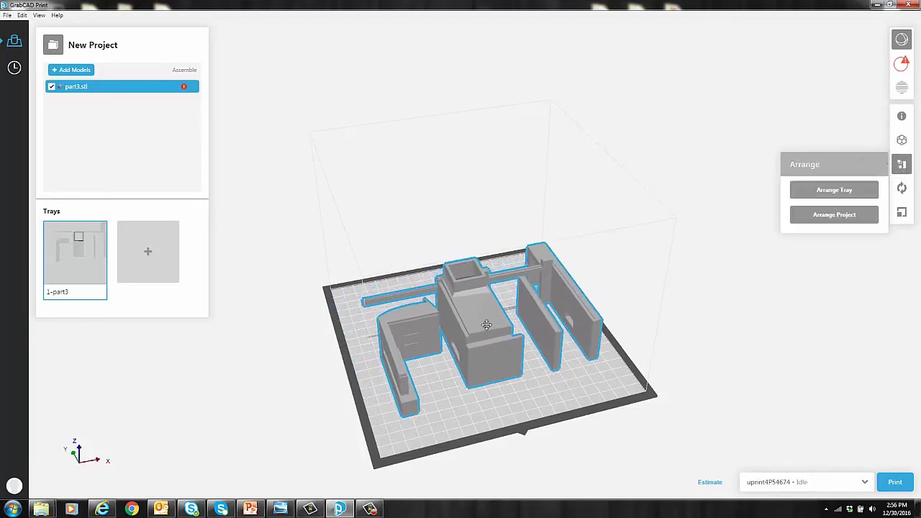
{"action": "left_click", "coordinate": [828, 192]}
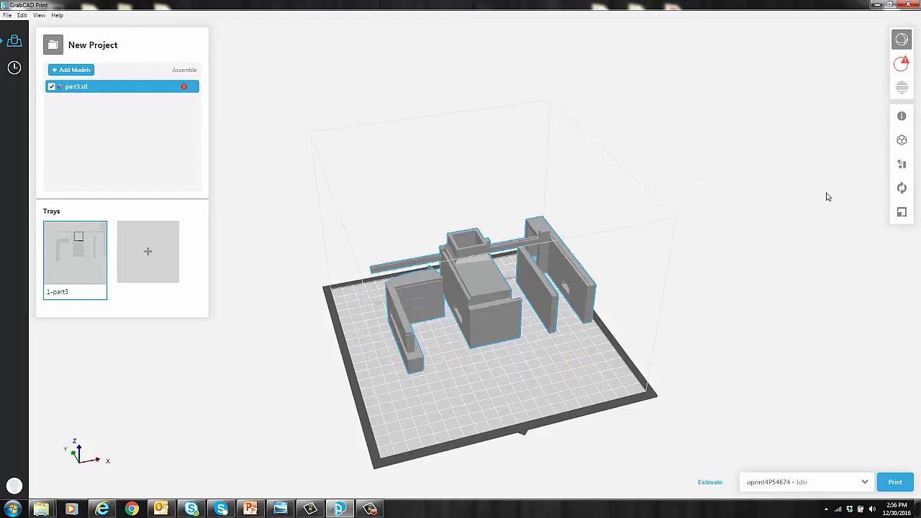
- Rotate part3 three times by +90° about the Z axis
{"action": "left_click", "coordinate": [900, 191]}
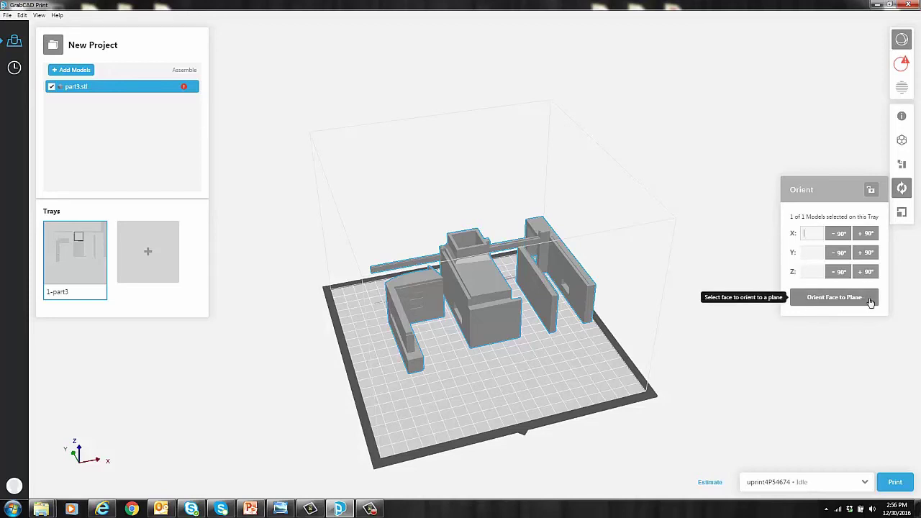
{"action": "left_click", "coordinate": [868, 272]}
{"action": "left_click", "coordinate": [868, 272]}
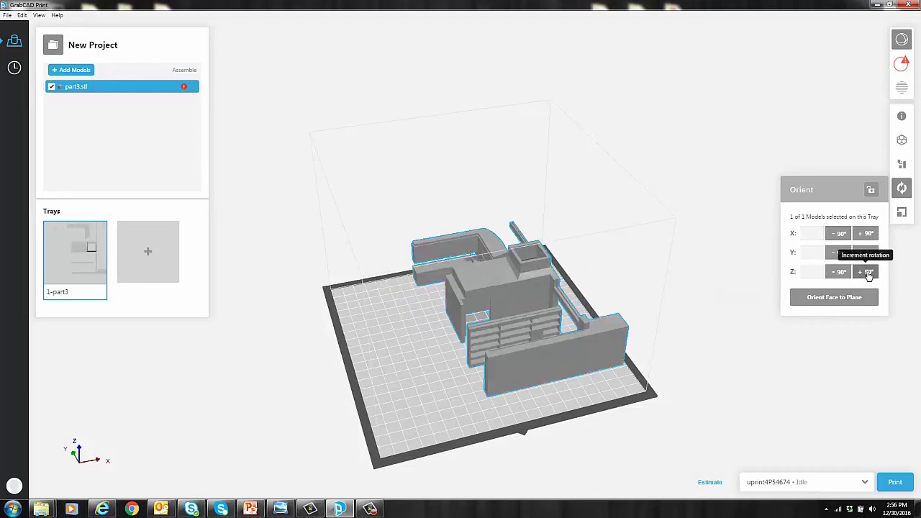
{"action": "left_click", "coordinate": [868, 273]}
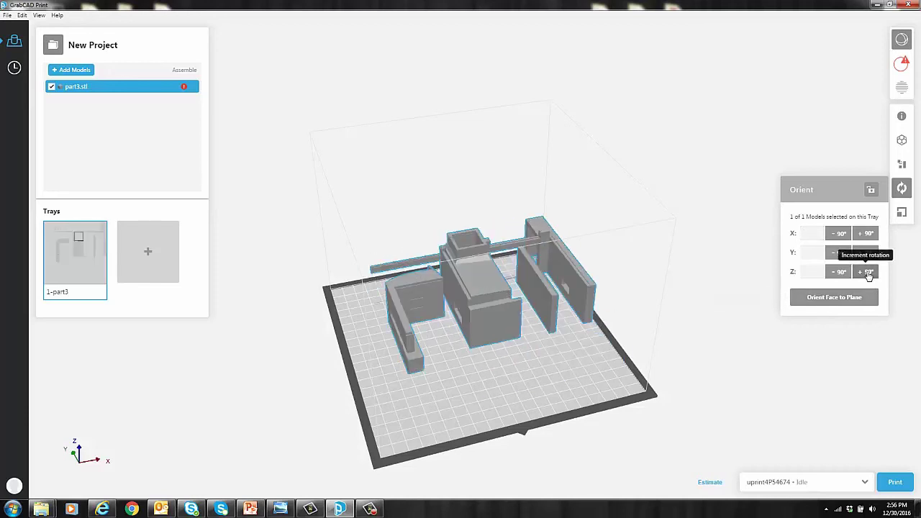
- Scale part3 uniformly to 50%, then back to 100% (about 6.619 × 4.977 × 2.355 in)
{"action": "left_click", "coordinate": [902, 213]}
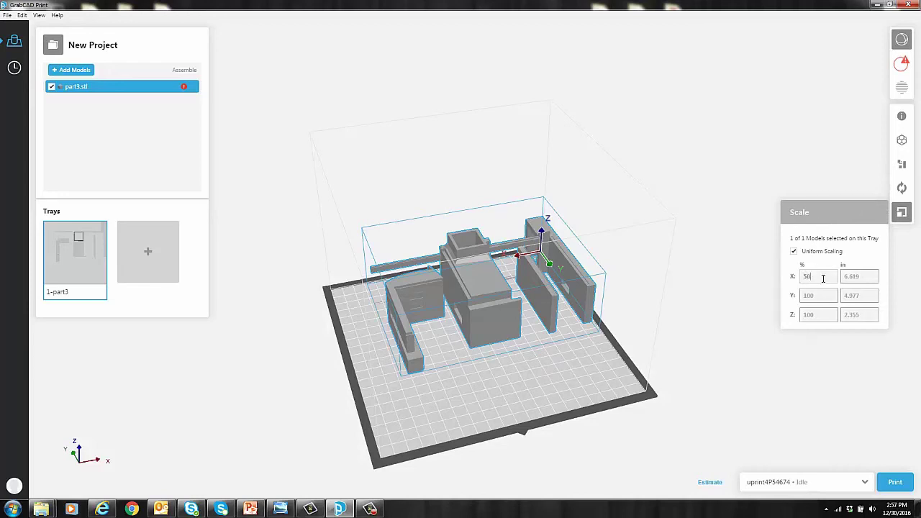
{"action": "key", "text": "Return"}
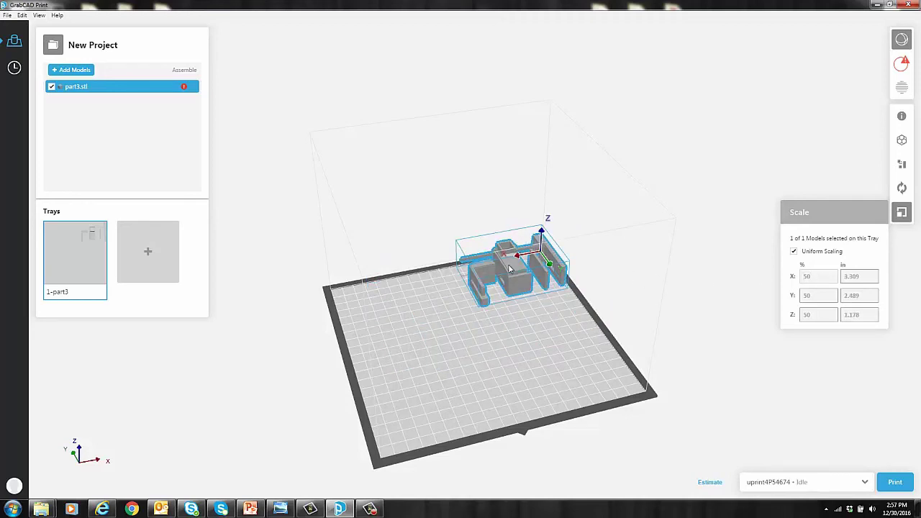
{"action": "key", "text": "Return"}
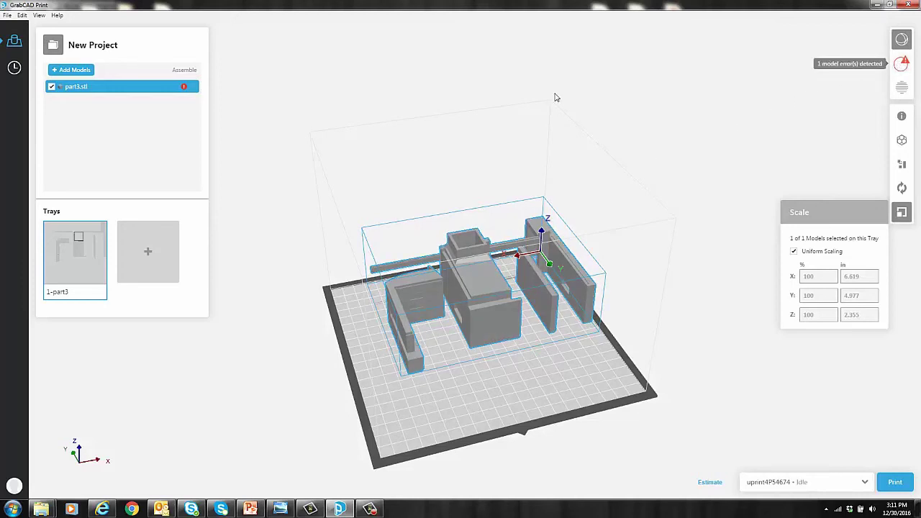
- Inspect part3's mesh errors in Analysis Mode and repair all models, clearing its warning
{"action": "mouse_move", "coordinate": [184, 90]}
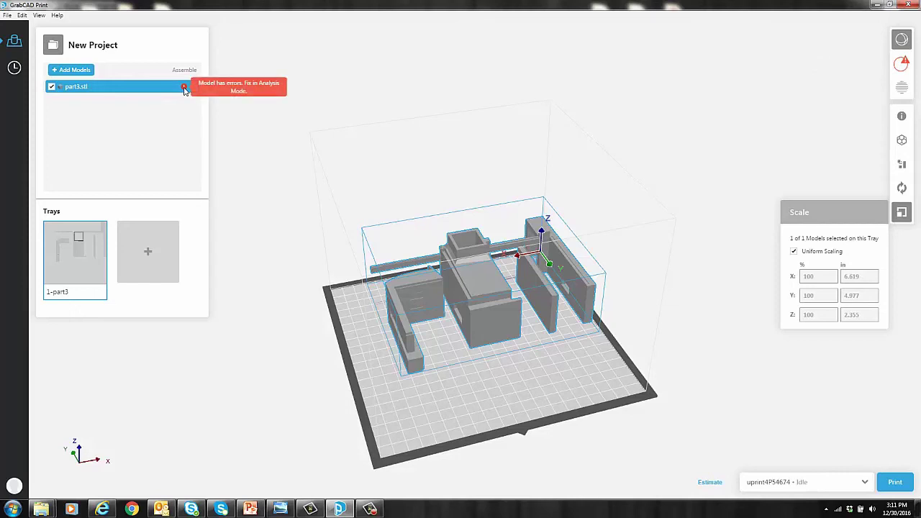
{"action": "left_click", "coordinate": [905, 65]}
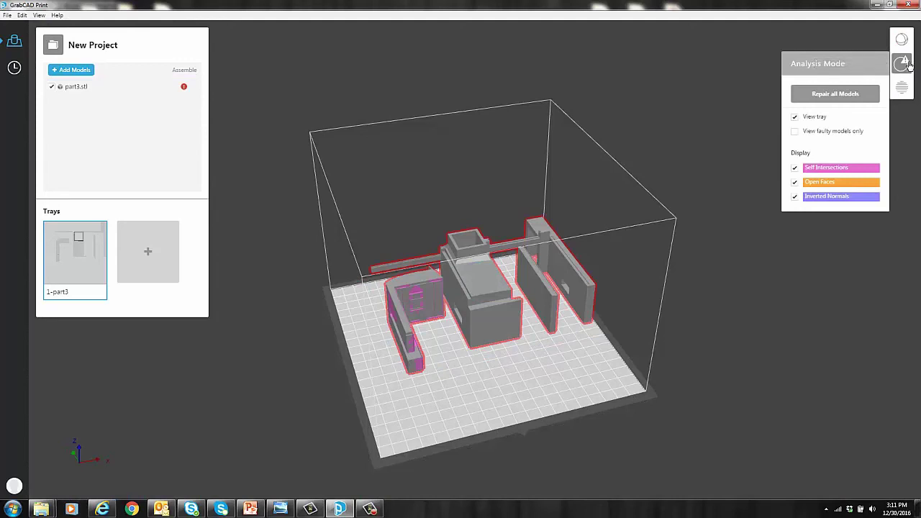
{"action": "left_click", "coordinate": [832, 96]}
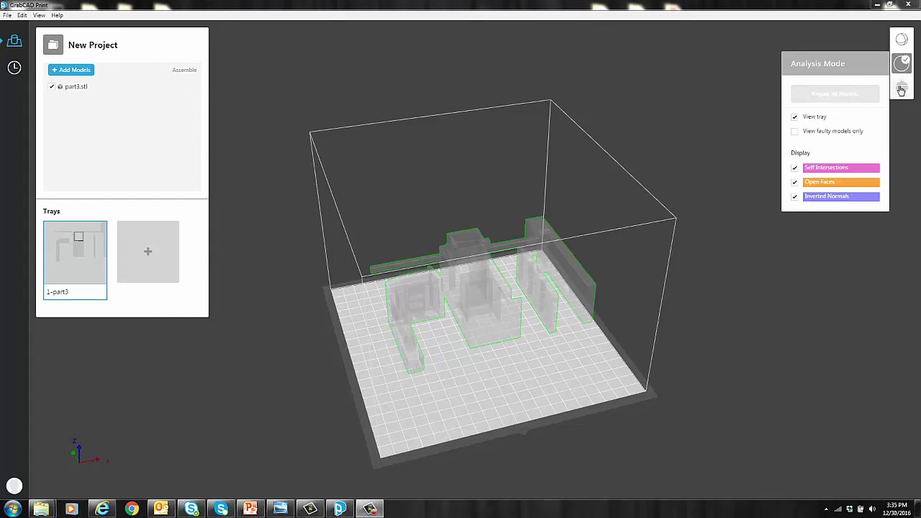
- Slice the tray into 246 layers and scrub the preview to layer 89 and its head moves
{"action": "left_click", "coordinate": [903, 90]}
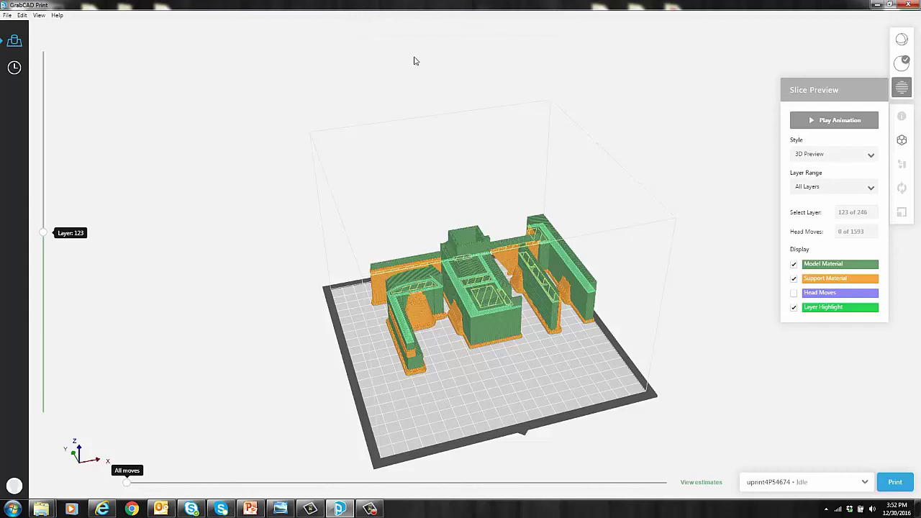
{"action": "left_click_drag", "start_coordinate": [45, 234], "coordinate": [45, 184]}
{"action": "left_click_drag", "start_coordinate": [129, 486], "coordinate": [488, 483]}
{"action": "left_click_drag", "start_coordinate": [588, 497], "coordinate": [700, 496]}
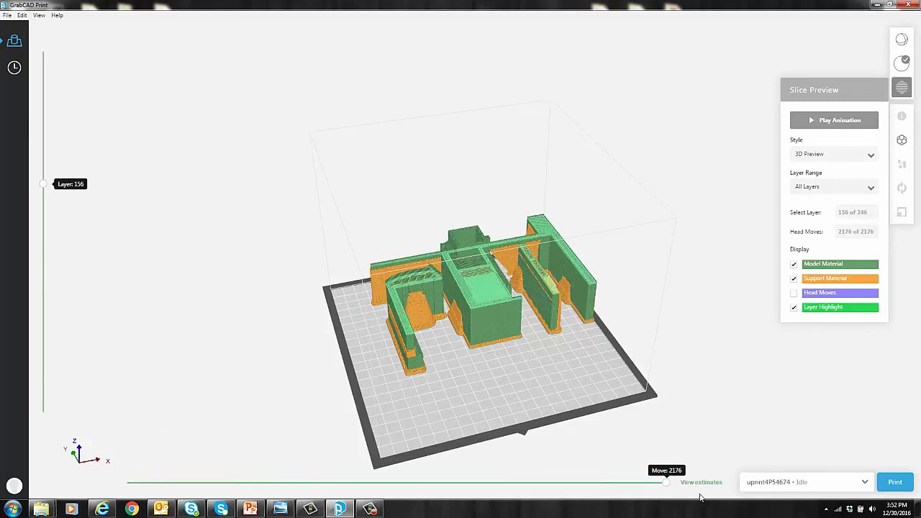
{"action": "left_click_drag", "start_coordinate": [630, 499], "coordinate": [148, 486]}
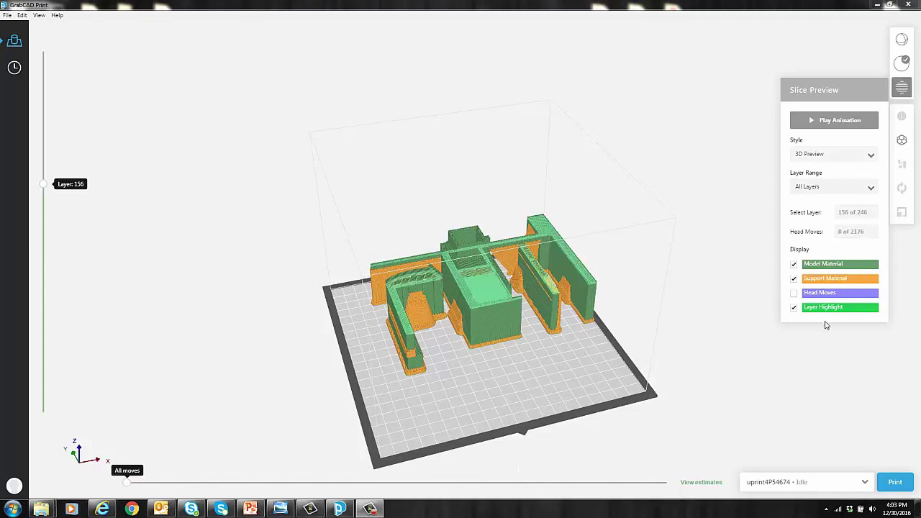
- Toggle support and model material visibility, and switch Layer Range to Single then All Layers
{"action": "left_click", "coordinate": [795, 280]}
{"action": "left_click", "coordinate": [795, 280]}
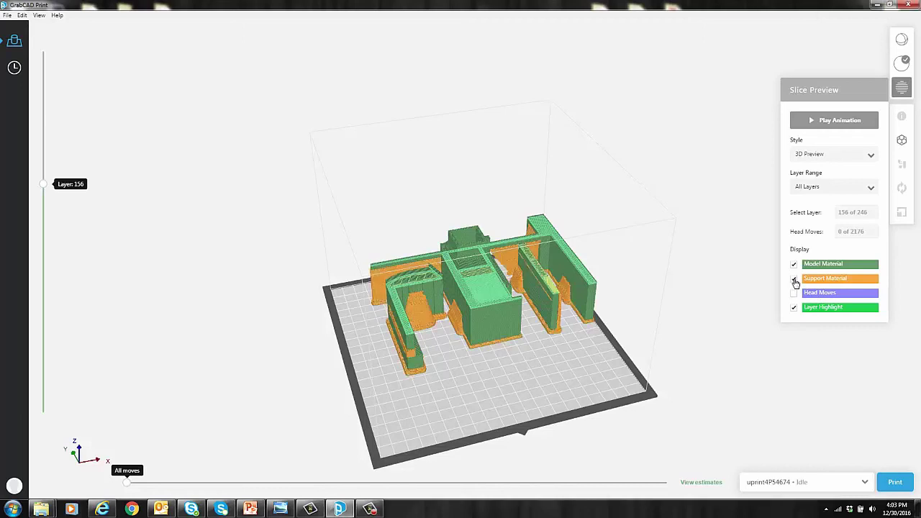
{"action": "left_click", "coordinate": [796, 266]}
{"action": "left_click", "coordinate": [795, 267]}
{"action": "left_click", "coordinate": [865, 187]}
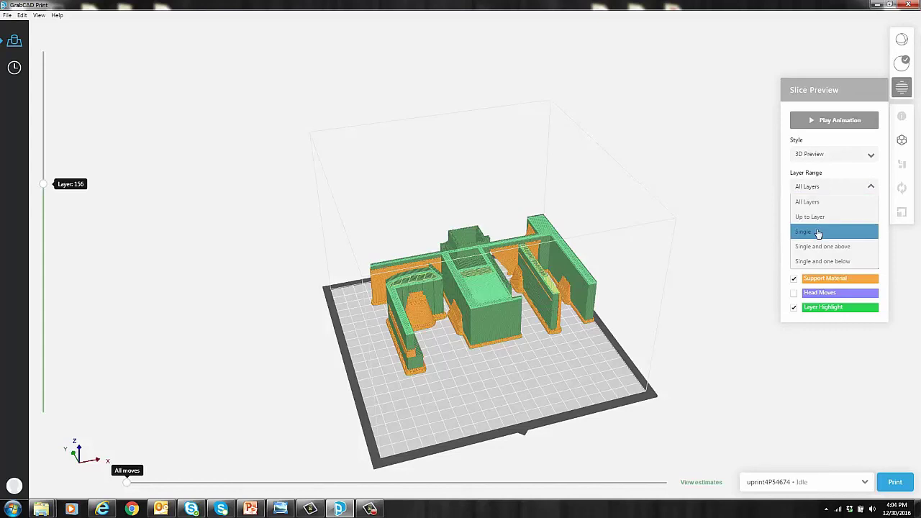
{"action": "left_click", "coordinate": [818, 232]}
{"action": "left_click", "coordinate": [830, 187]}
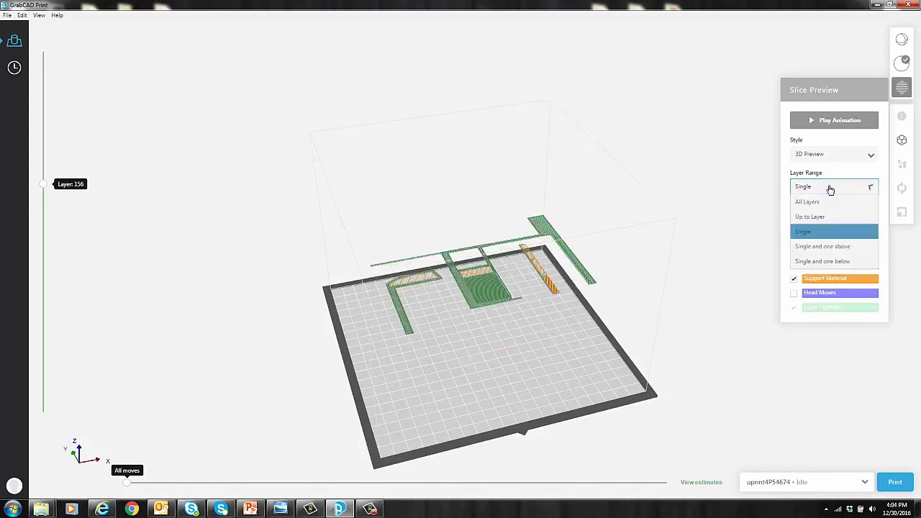
{"action": "left_click", "coordinate": [807, 202]}
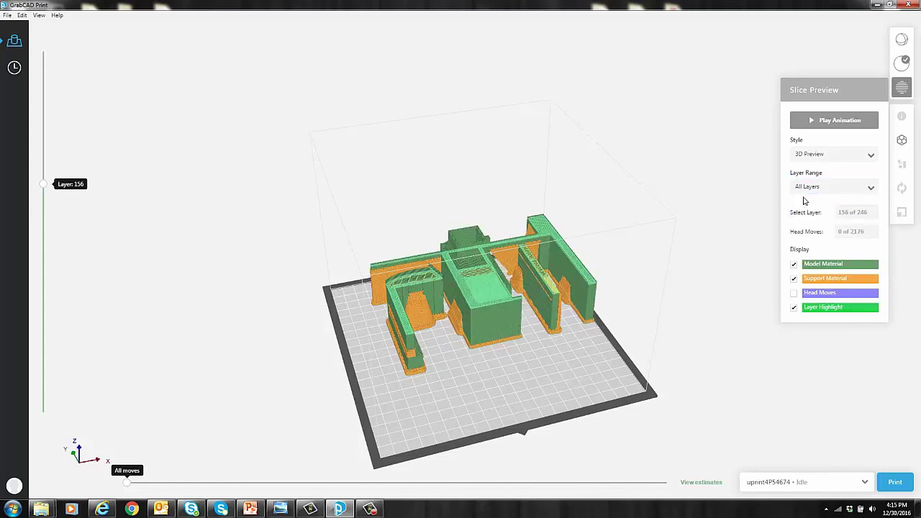
- Check tray estimates, print 1_part3 to the uPrint SE Plus, and confirm Pending Start on the schedule
{"action": "left_click", "coordinate": [707, 484]}
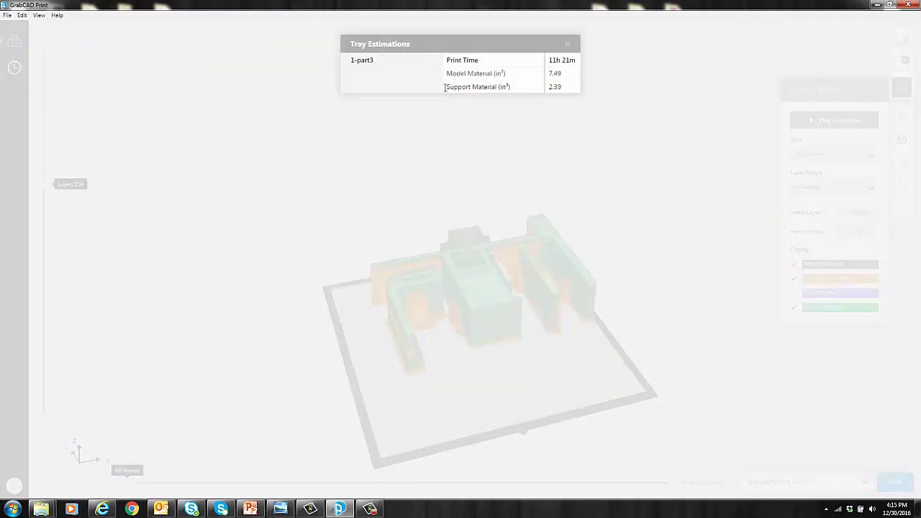
{"action": "left_click", "coordinate": [569, 44]}
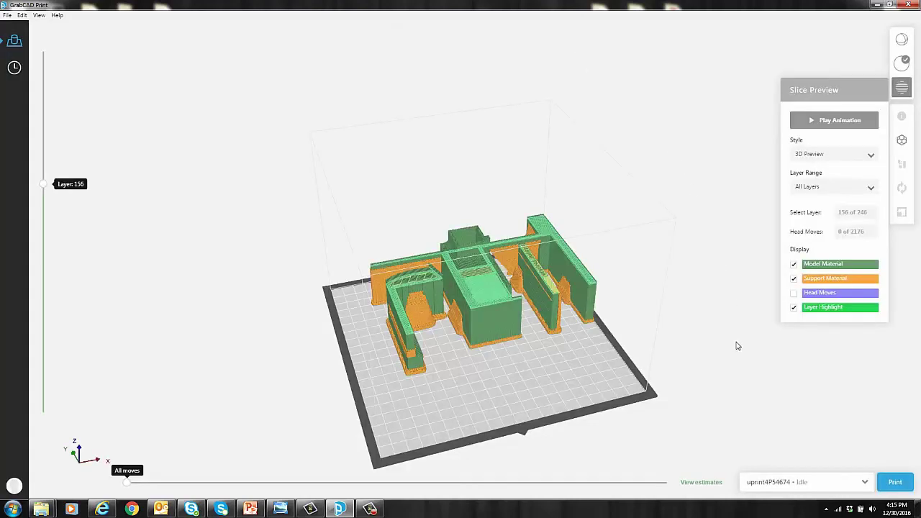
{"action": "left_click", "coordinate": [897, 489]}
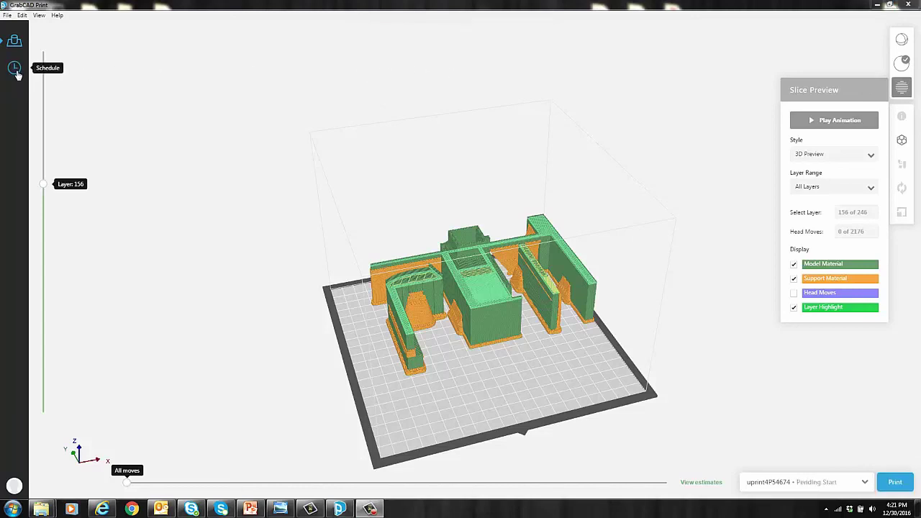
{"action": "left_click", "coordinate": [14, 69]}
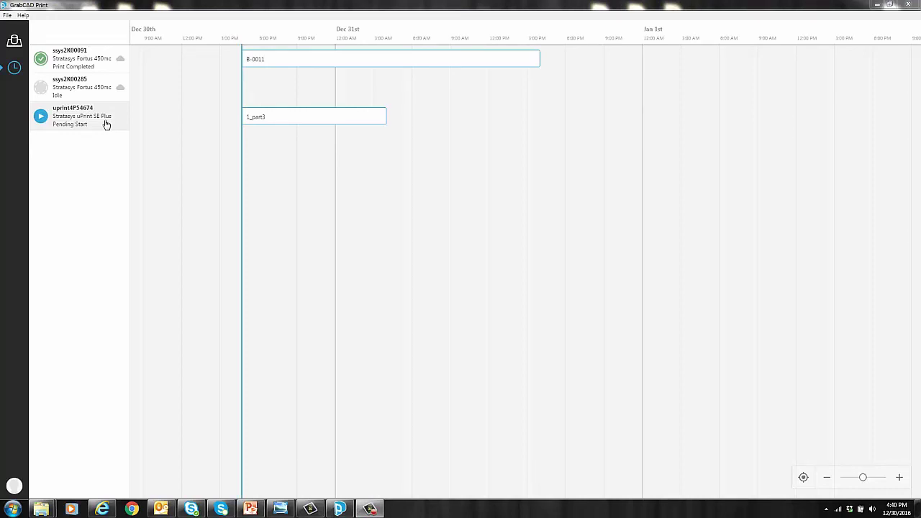
- Open the phone app screenshots in Windows Photo Viewer and advance to image5, the Materials screen
{"action": "left_click", "coordinate": [282, 509]}
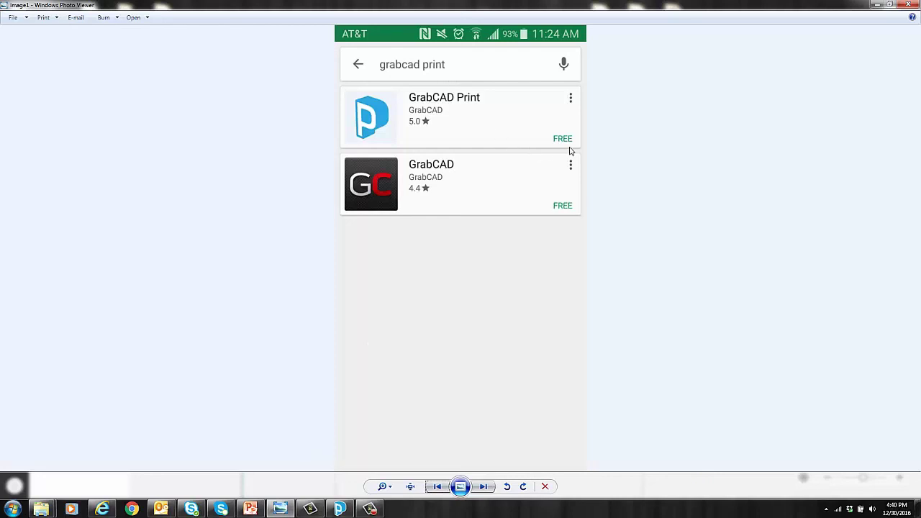
{"action": "left_click", "coordinate": [484, 487]}
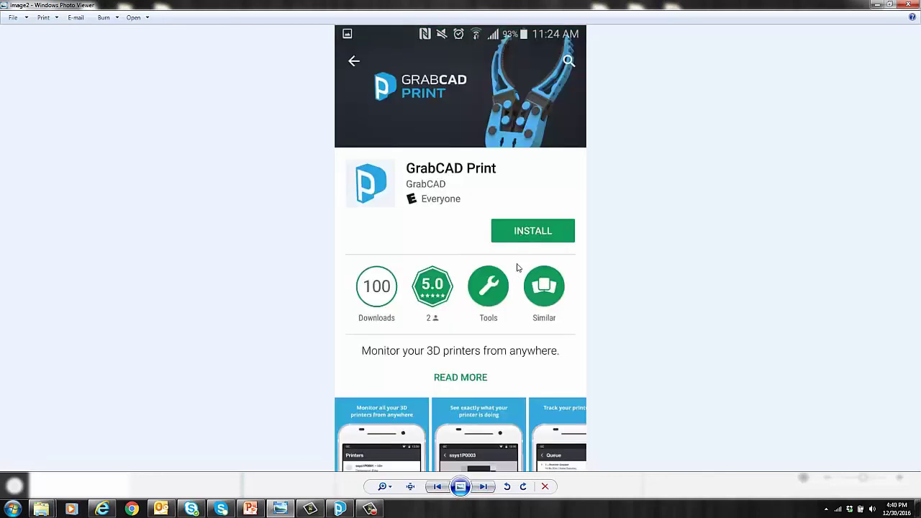
{"action": "left_click", "coordinate": [484, 487]}
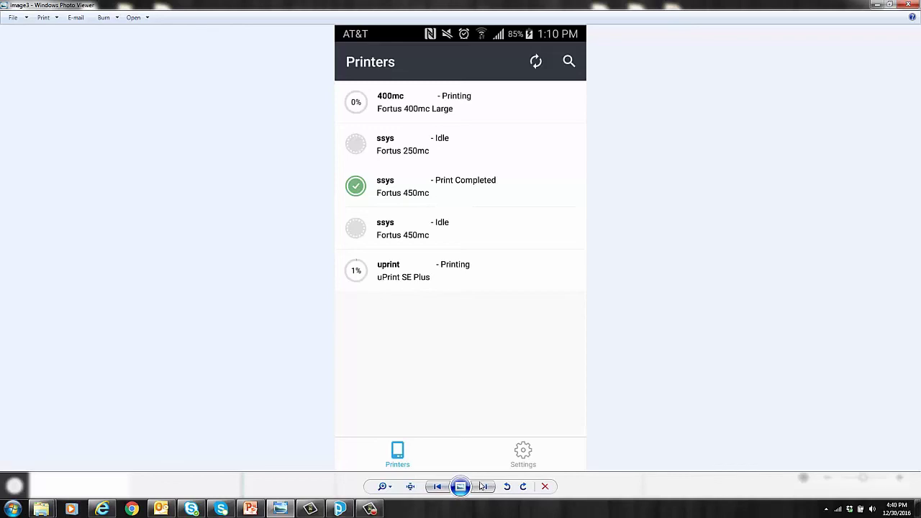
{"action": "left_click", "coordinate": [484, 487]}
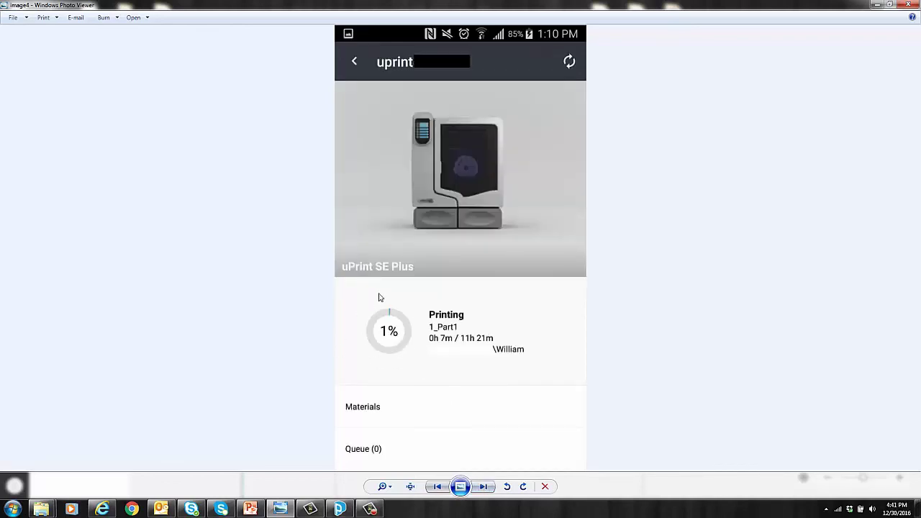
{"action": "left_click", "coordinate": [484, 487]}
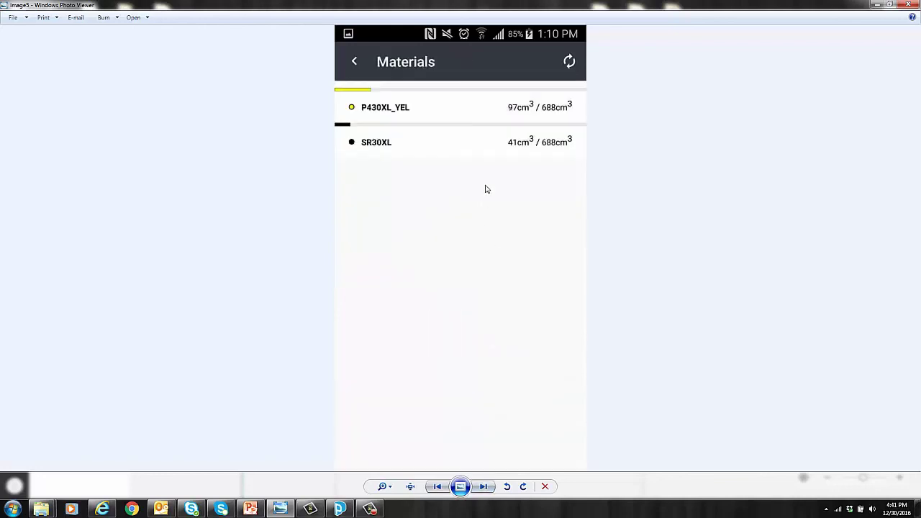